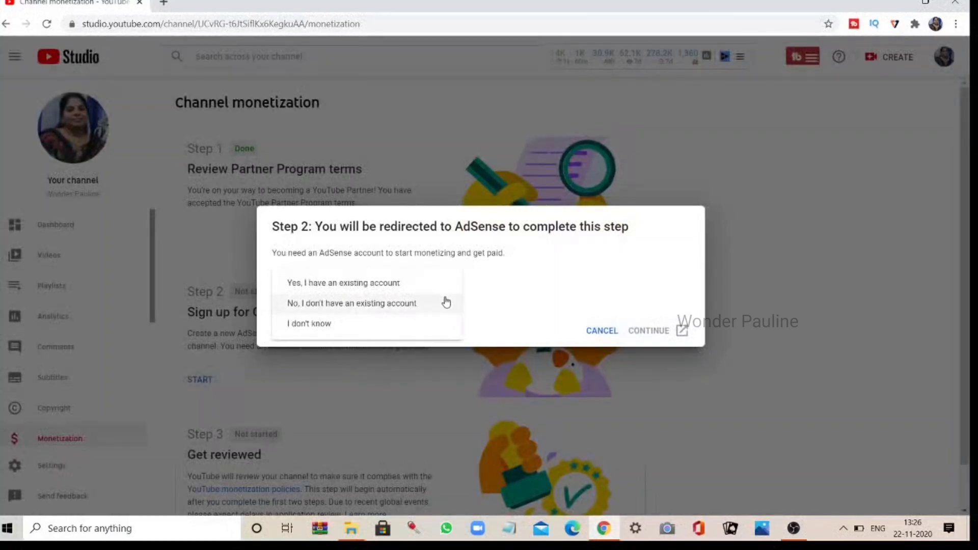
Indicate that there is no existing AdSense account and continue to AdSense sign-up with the channel's Google account
click(446, 303)
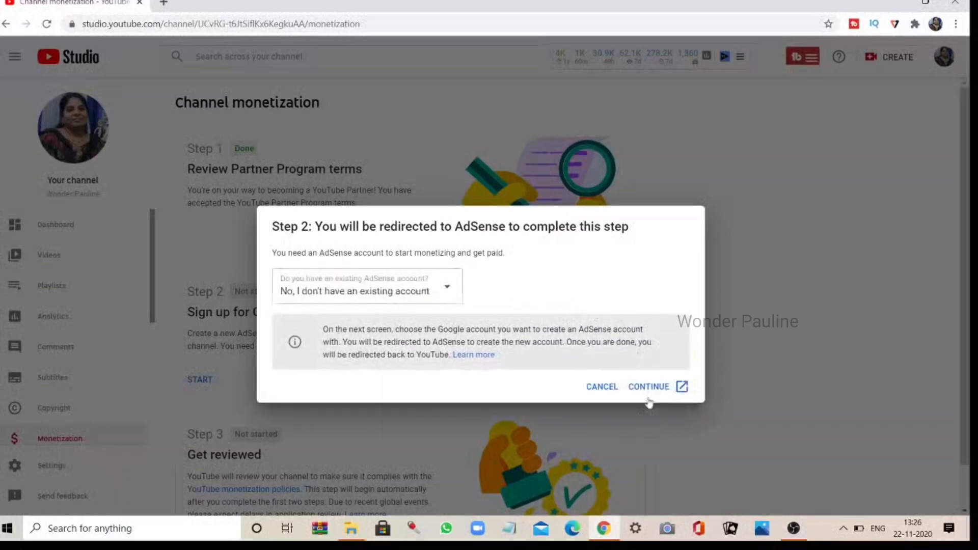
click(648, 383)
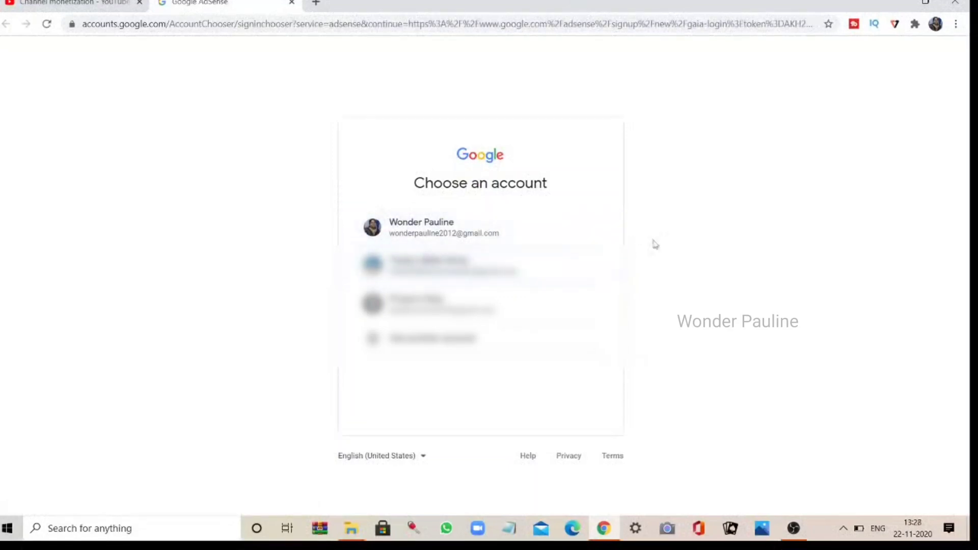
click(570, 238)
click(406, 228)
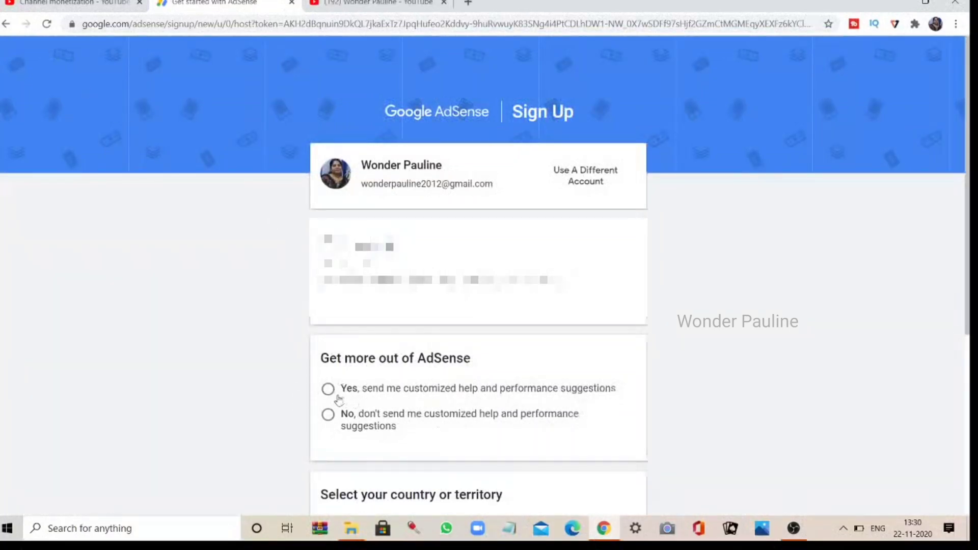
Opt in to customized help and performance suggestions, and set the country or territory to India
click(328, 389)
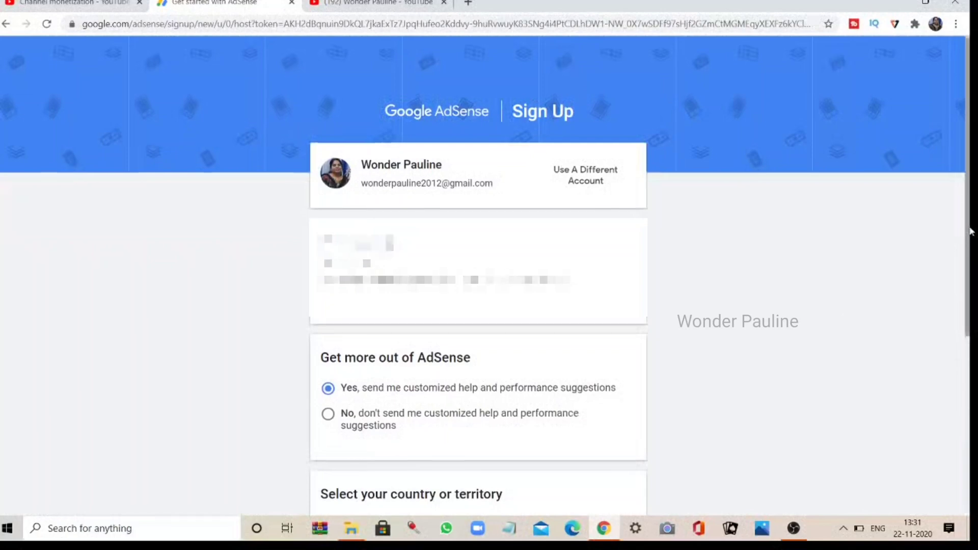
drag(970, 237, 970, 409)
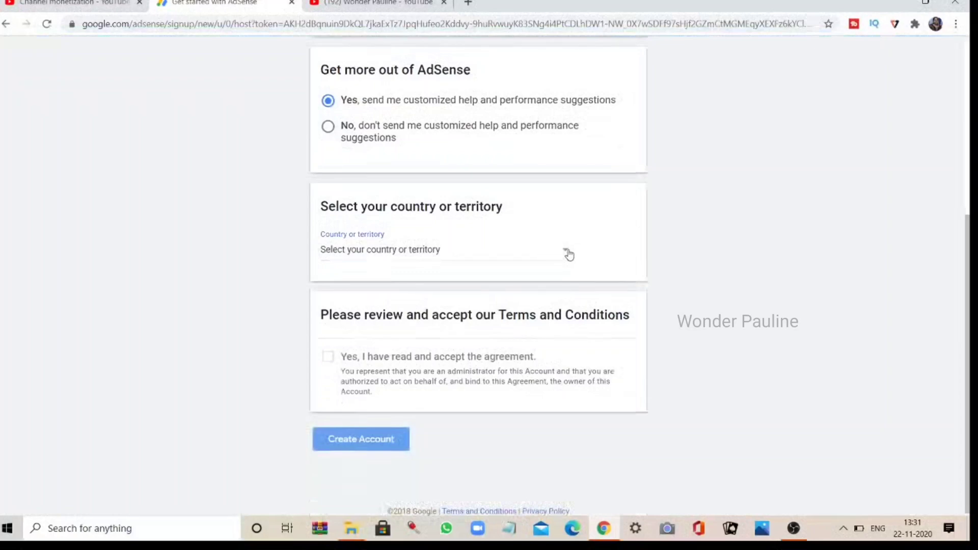
click(545, 249)
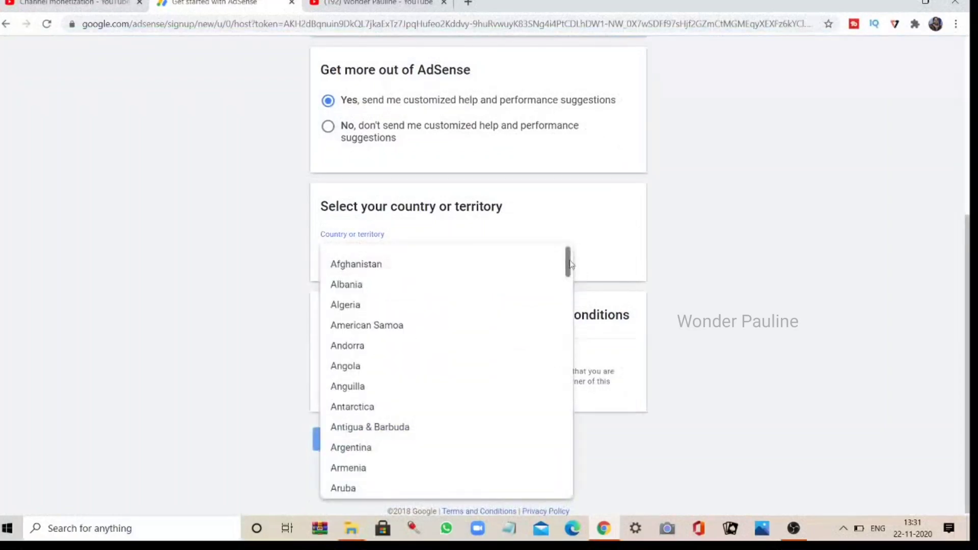
drag(569, 264, 567, 355)
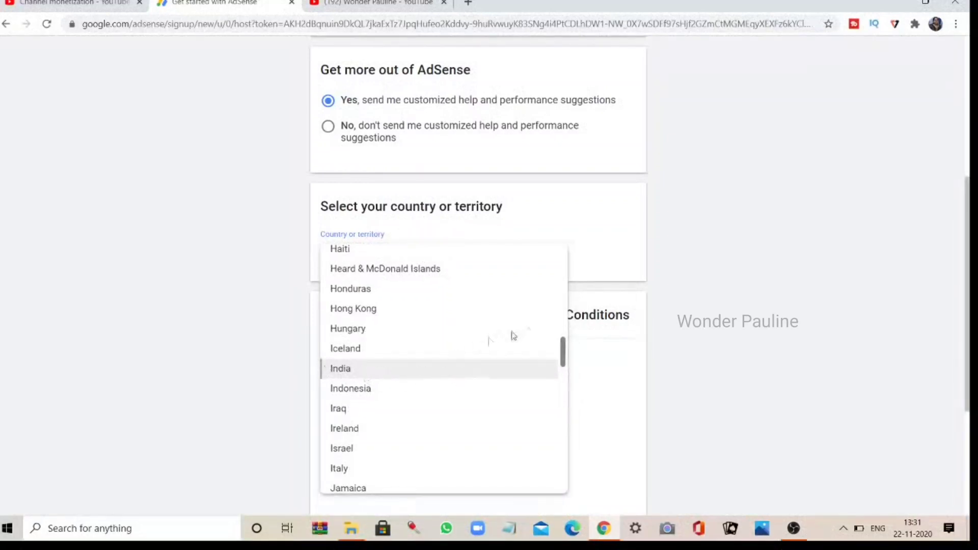
key(Return)
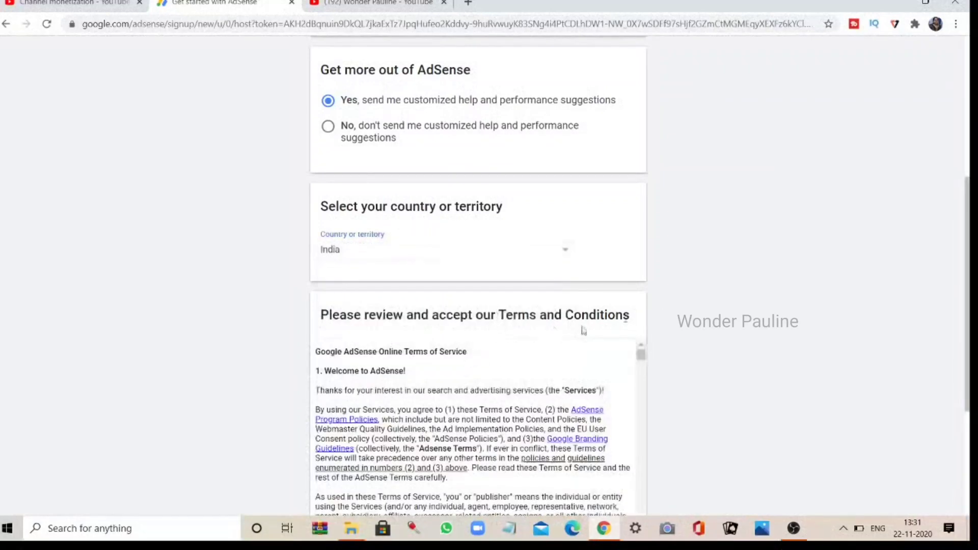
Review and accept the AdSense Terms and Conditions, and create the account
drag(970, 227, 970, 331)
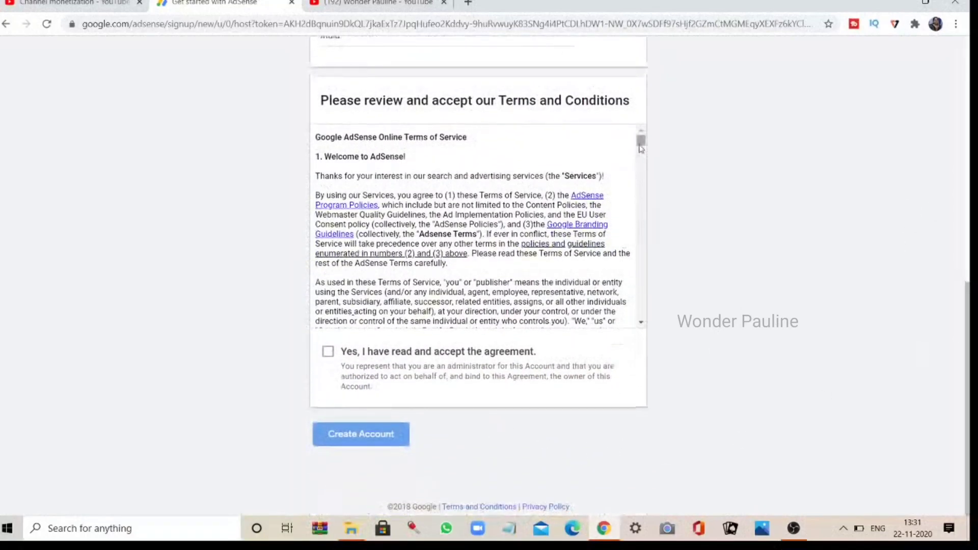
drag(641, 141, 643, 325)
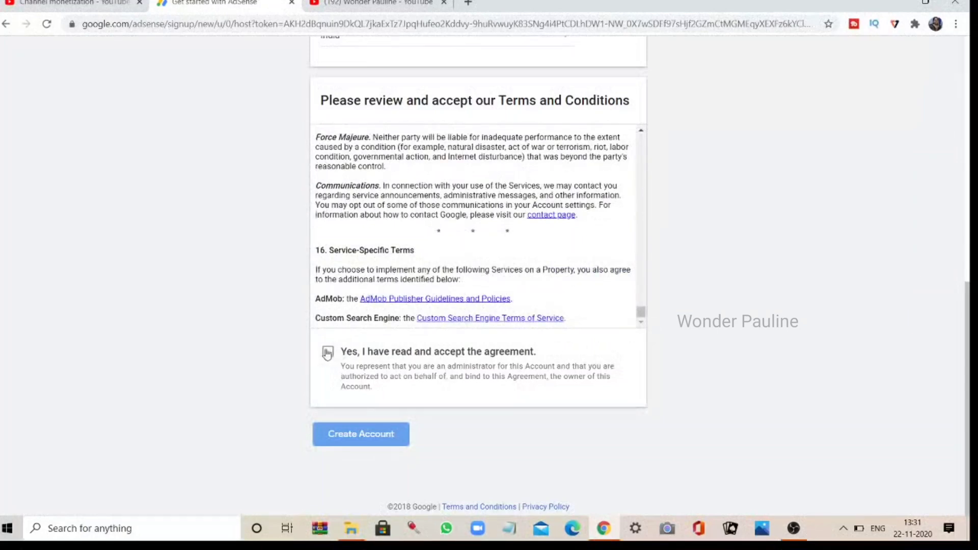
click(327, 351)
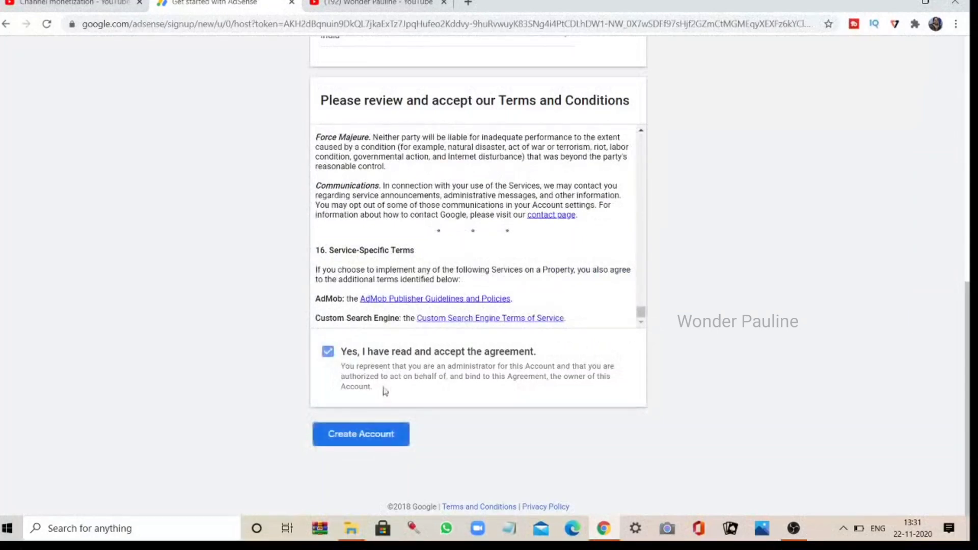
click(389, 428)
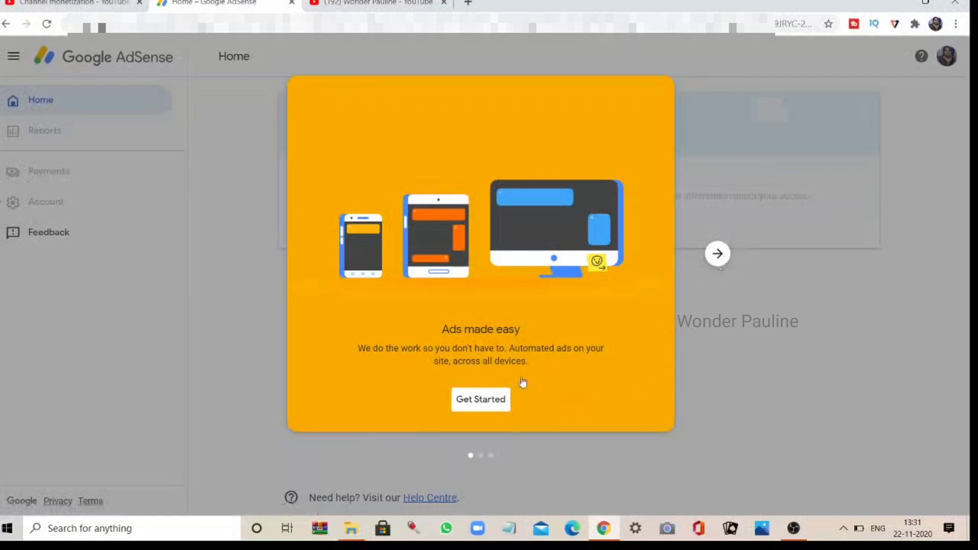
Get started with the AdSense setup and review the payment address details form
click(504, 397)
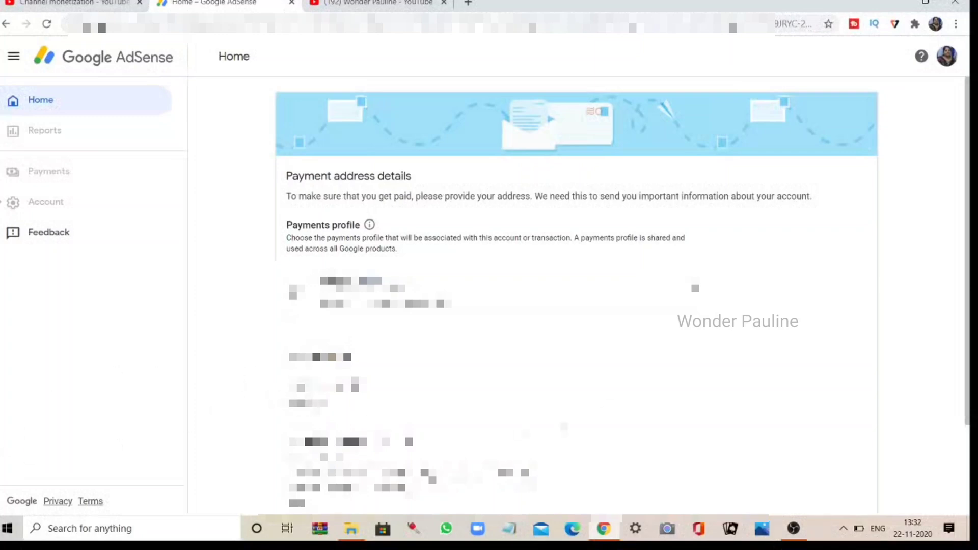
scroll(970, 168, down, 2)
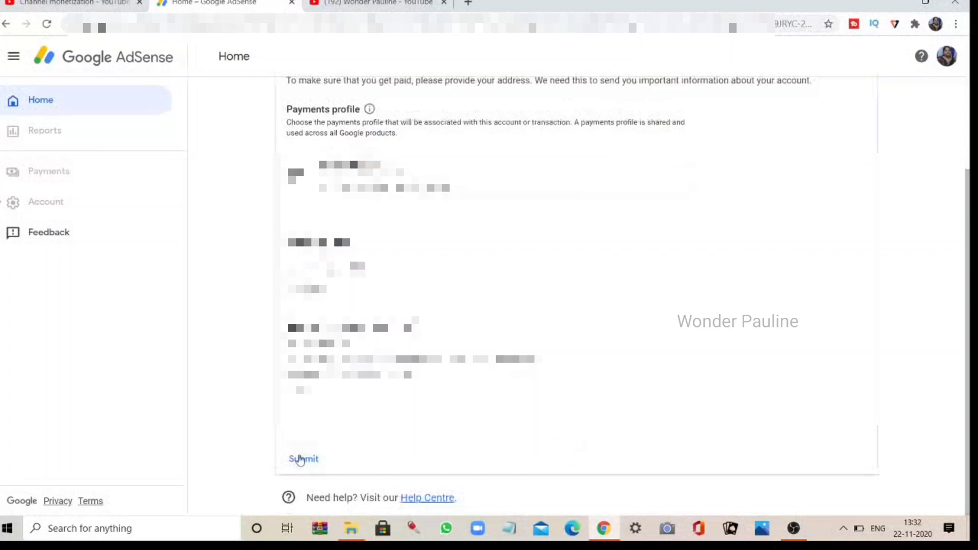
click(302, 459)
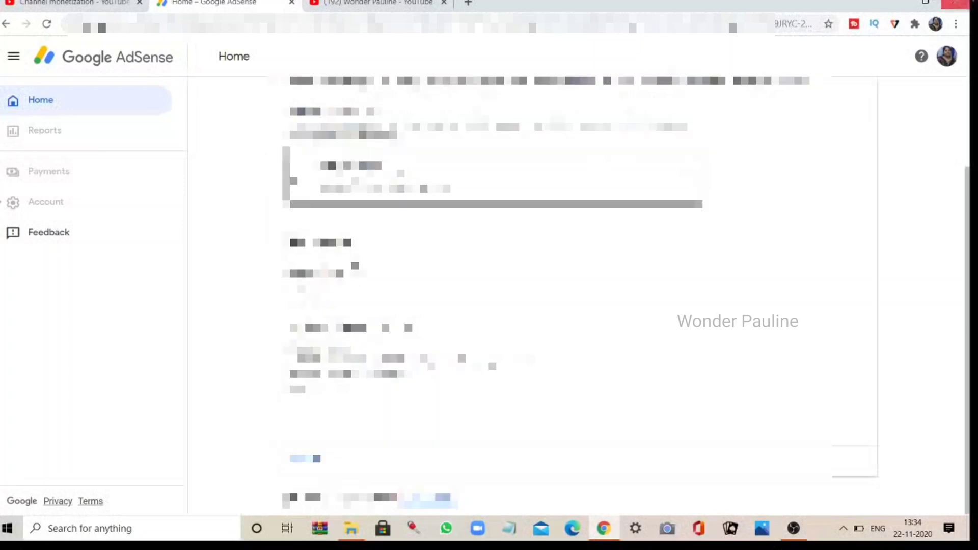
drag(970, 305, 966, 196)
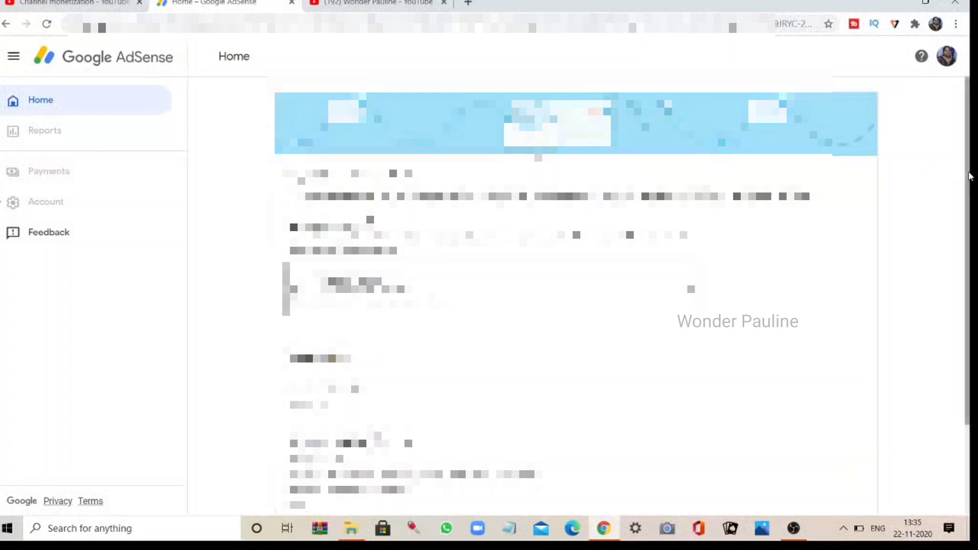
drag(971, 180, 971, 319)
drag(970, 319, 970, 286)
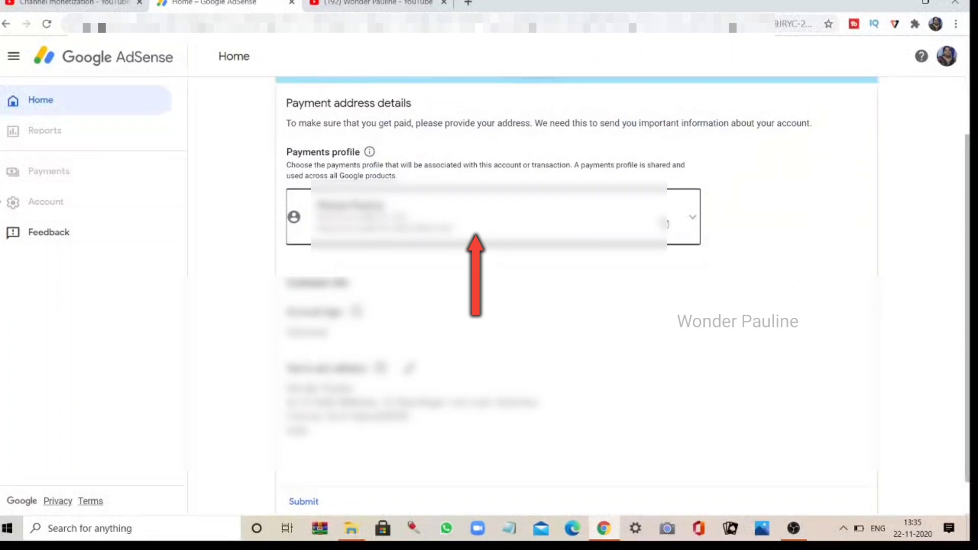
Choose to create a new payments profile for the payment address details
click(647, 217)
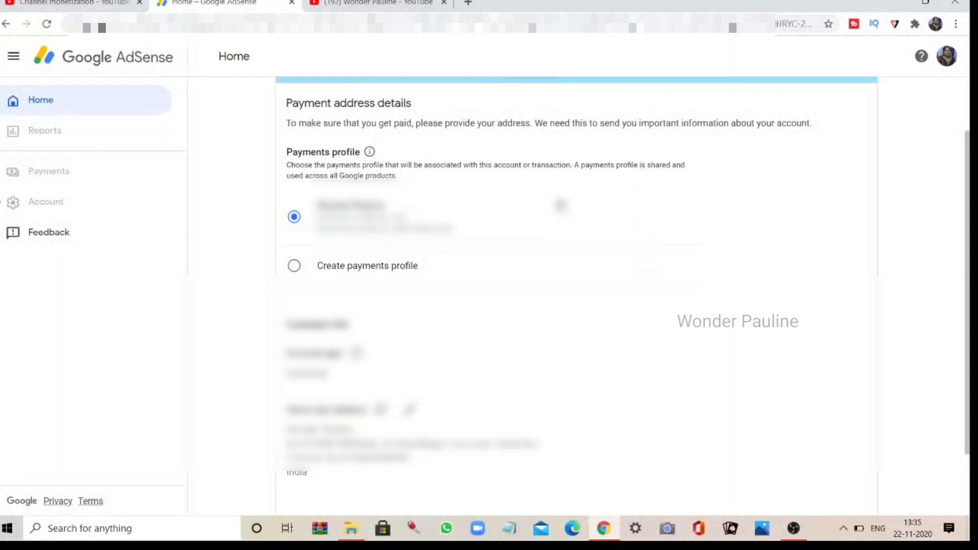
click(685, 218)
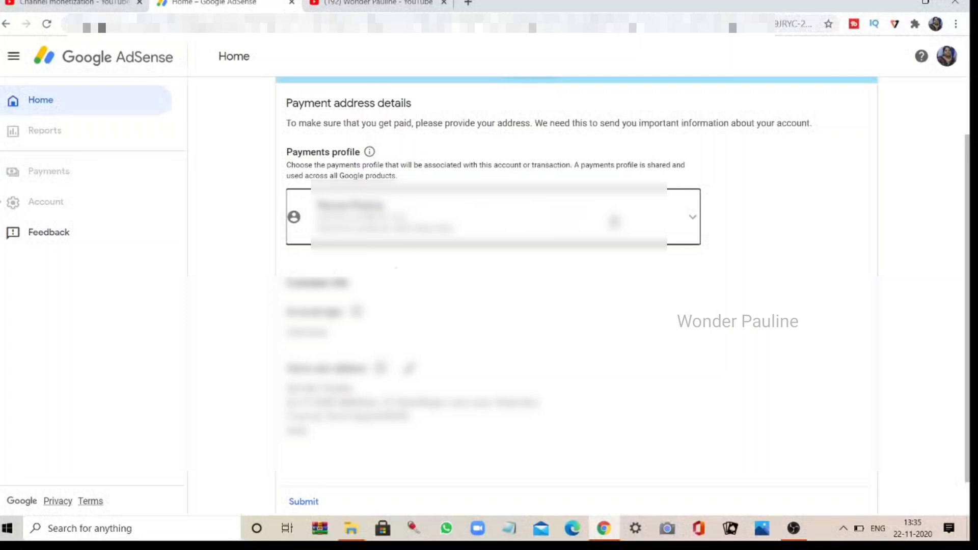
click(458, 216)
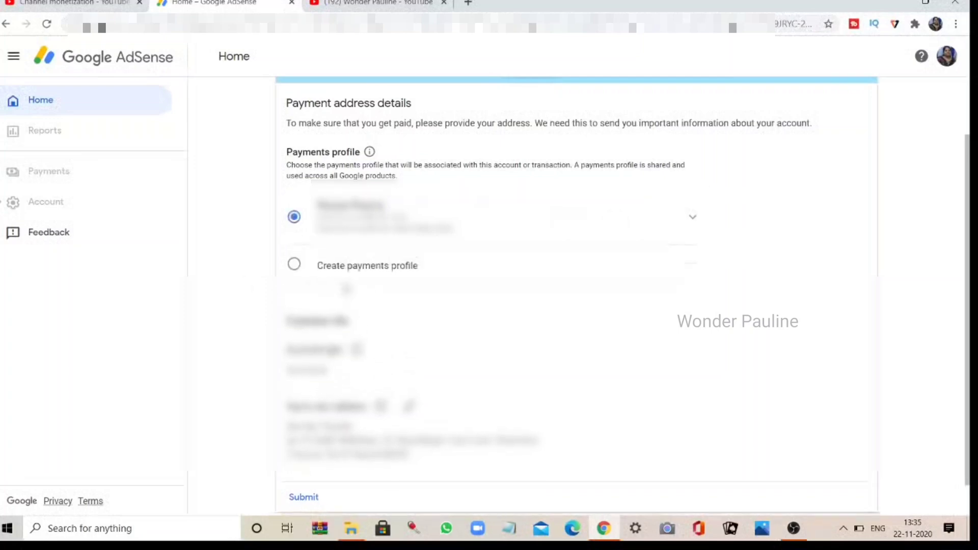
click(293, 270)
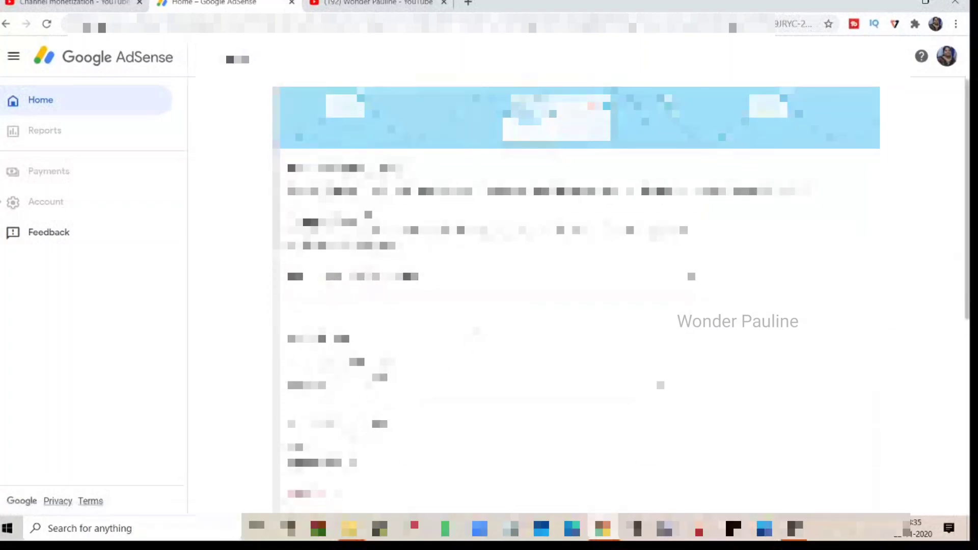
Fill in the city and postal code in the new payments profile's address
drag(967, 213, 969, 366)
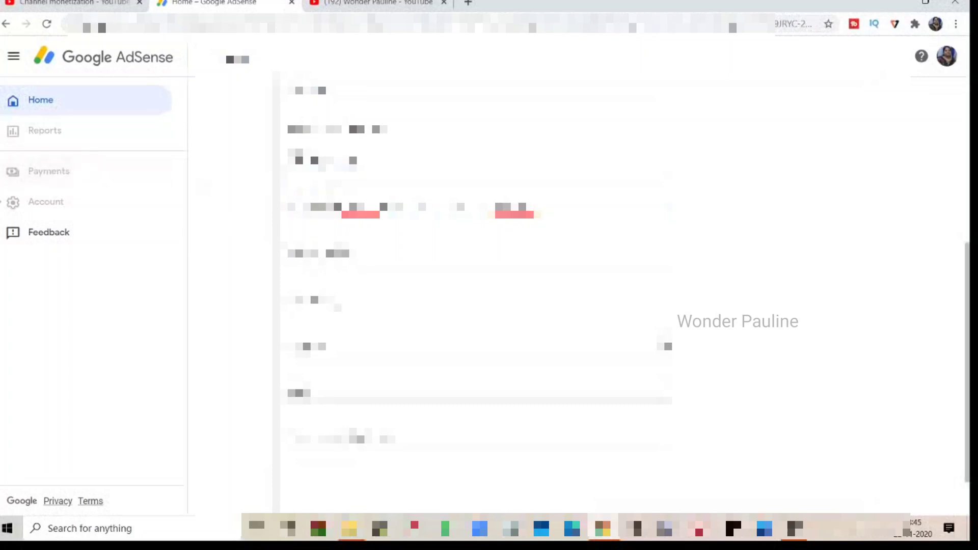
click(332, 303)
click(334, 322)
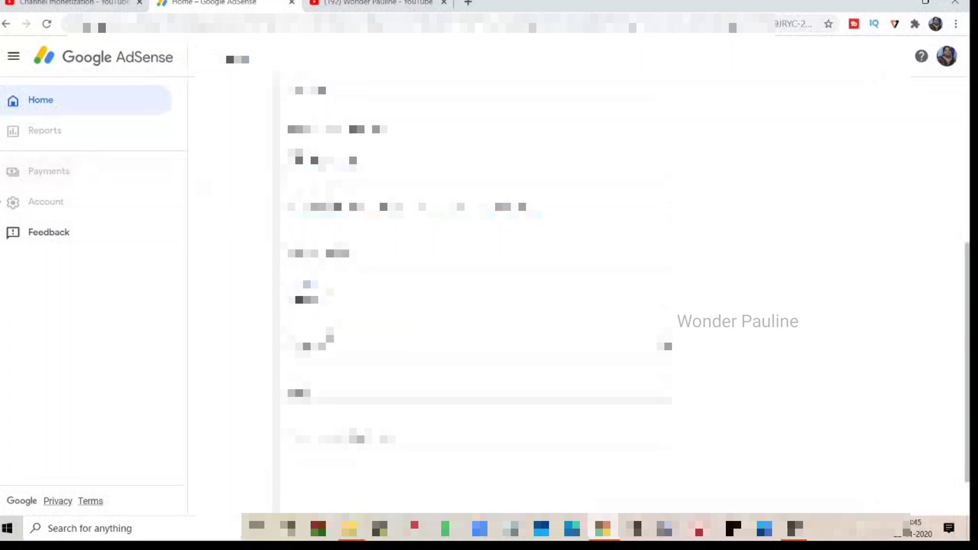
click(330, 342)
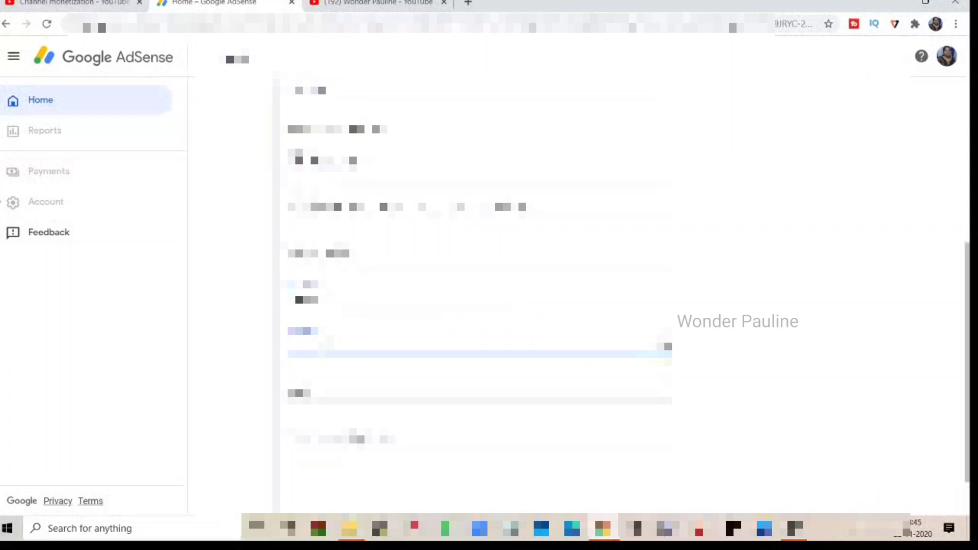
text(600)
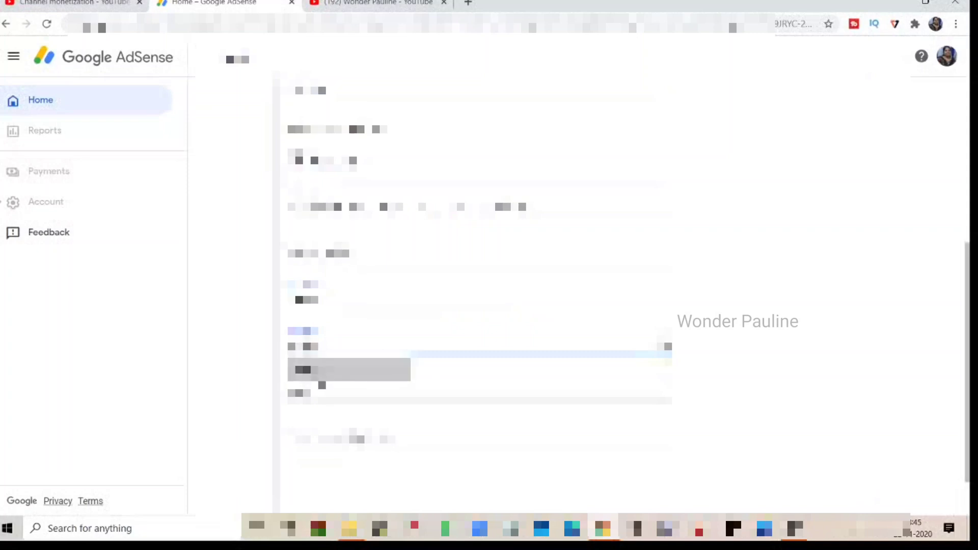
click(321, 377)
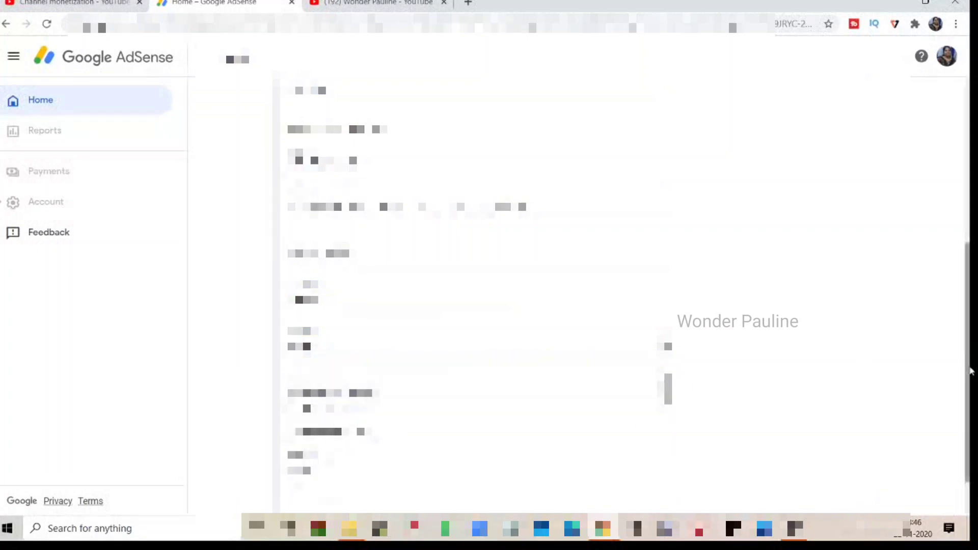
Complete the payments profile with the state and contact phone number, and submit the payment address details
scroll(970, 454, down, 1)
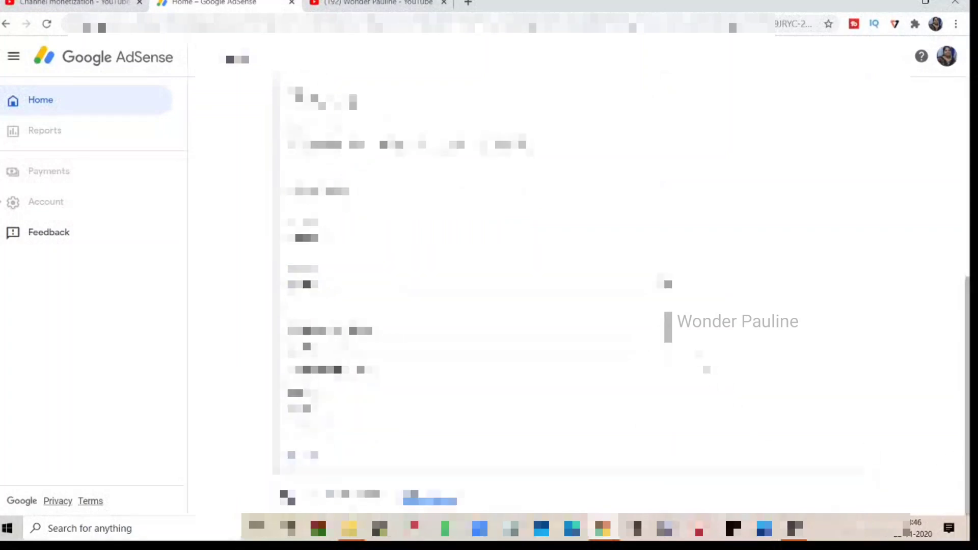
scroll(326, 372, down, 5)
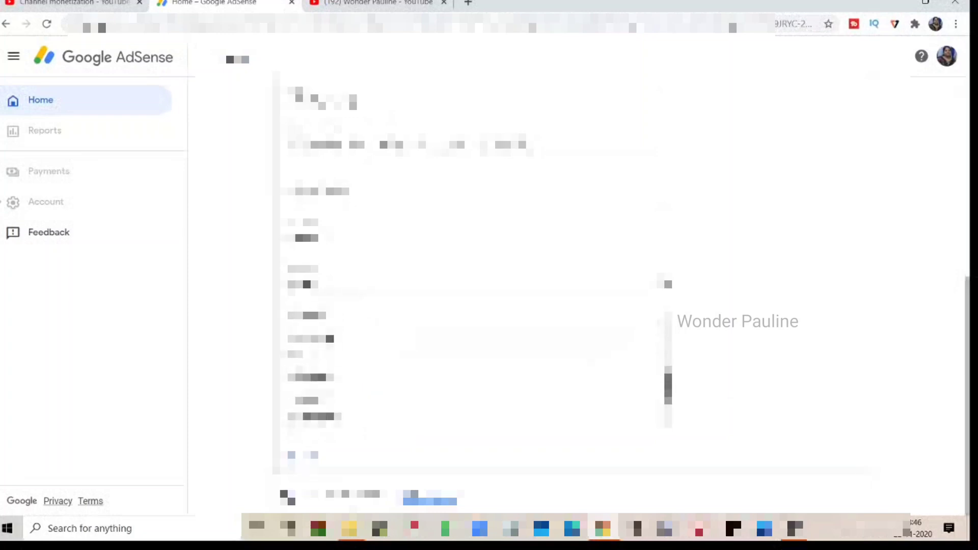
drag(662, 421, 663, 406)
click(523, 381)
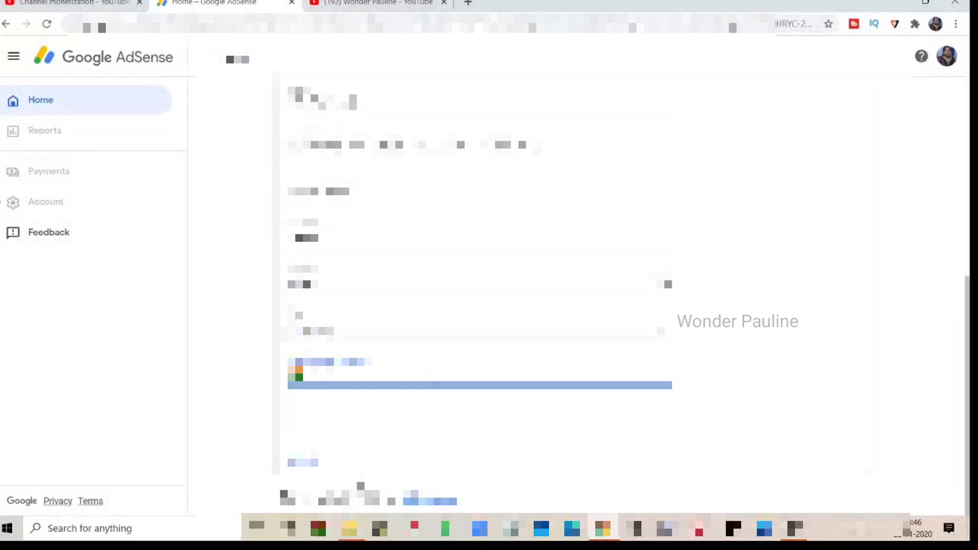
text(**********)
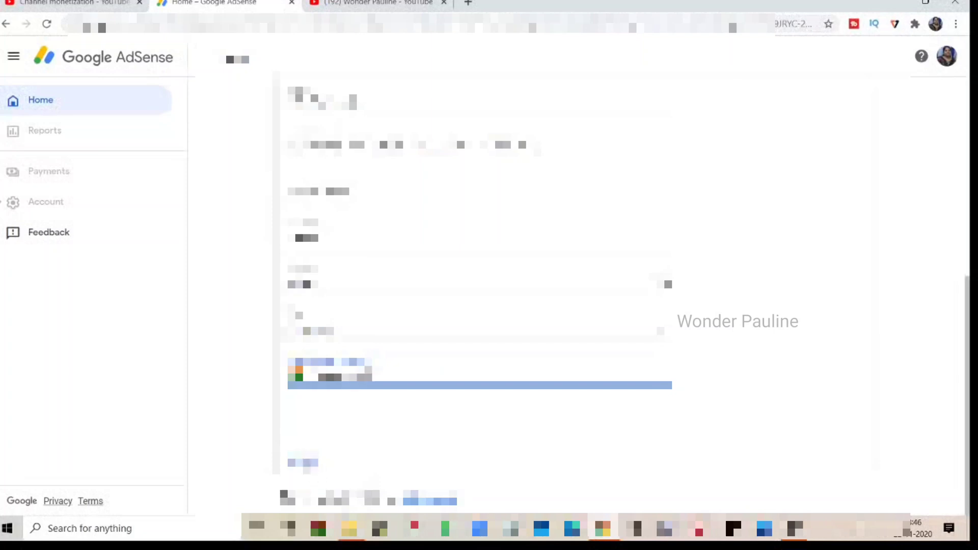
click(304, 464)
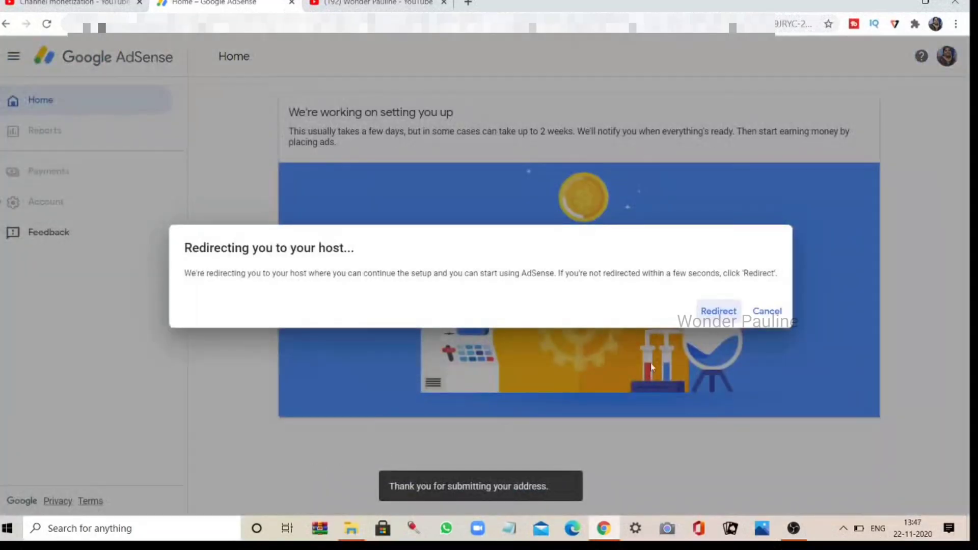
Return from AdSense to YouTube Studio and check the progress of the channel monetization steps
click(724, 318)
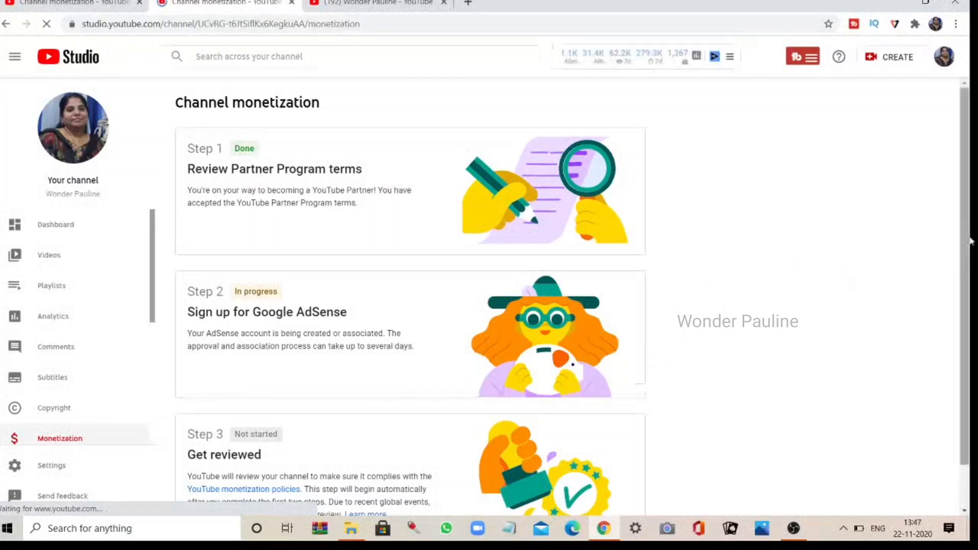
scroll(970, 321, down, 1)
scroll(970, 255, up, 1)
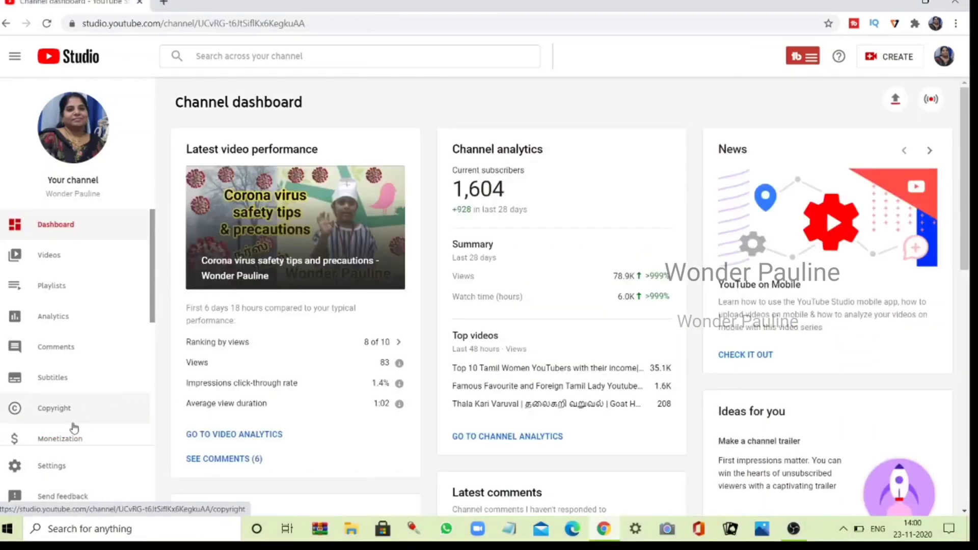
click(72, 443)
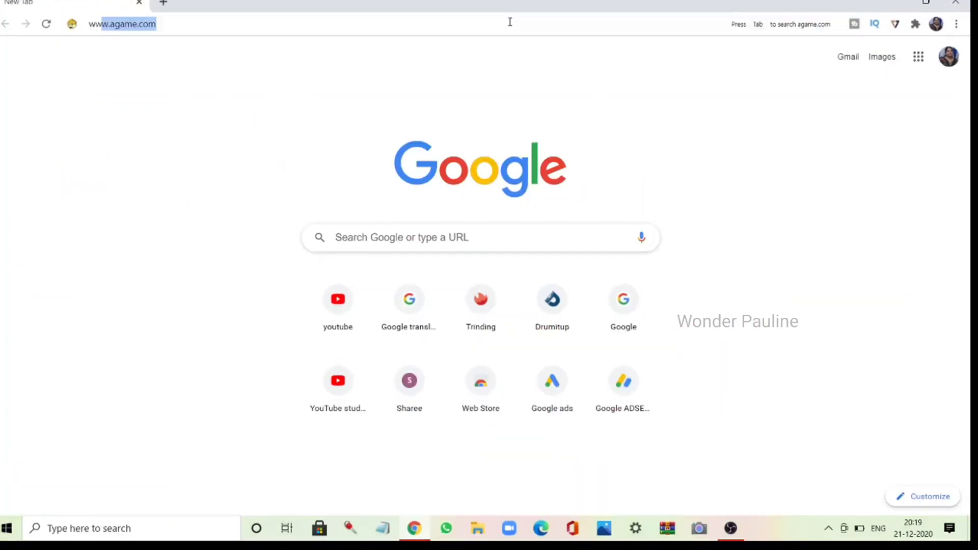
Open the Google AdSense home page, view the estimated earnings, and go to the account section
text(ww)
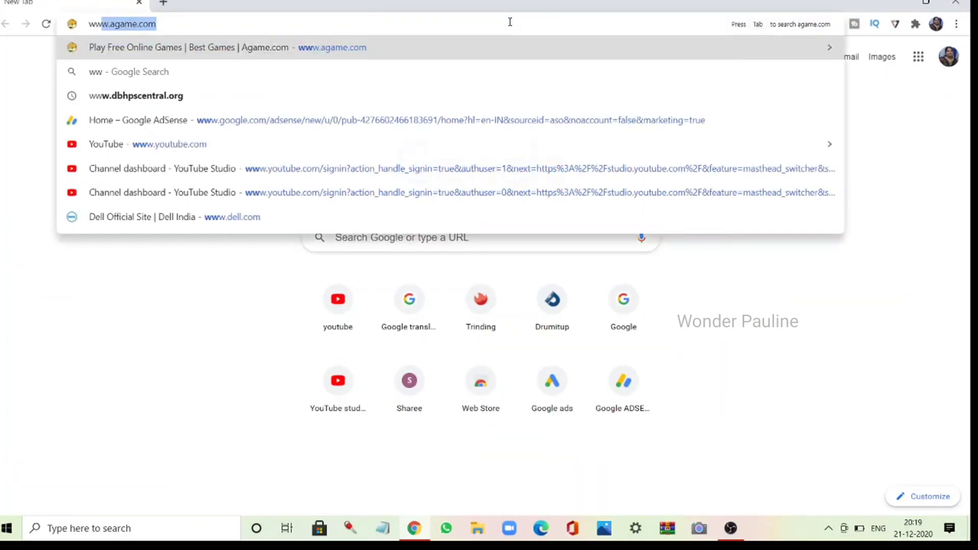
text(w)
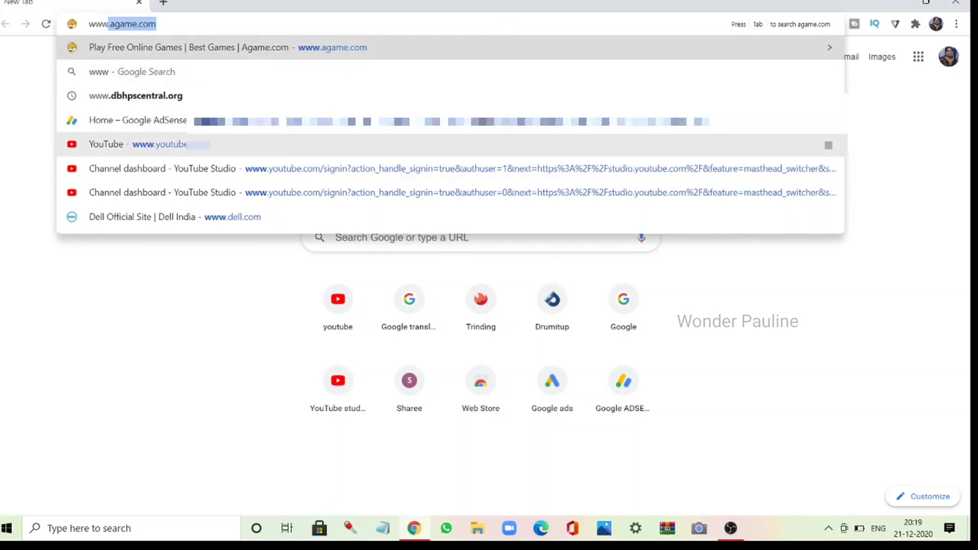
click(355, 121)
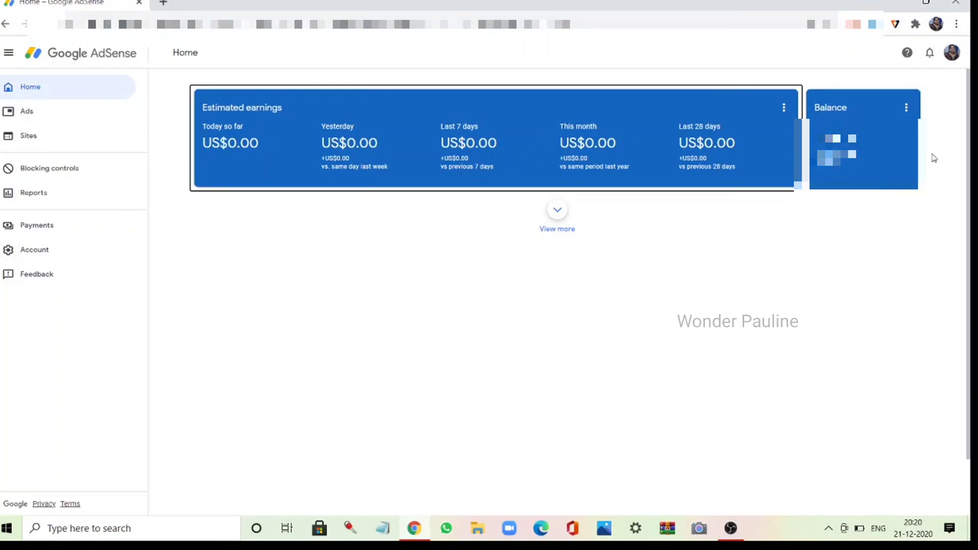
click(57, 251)
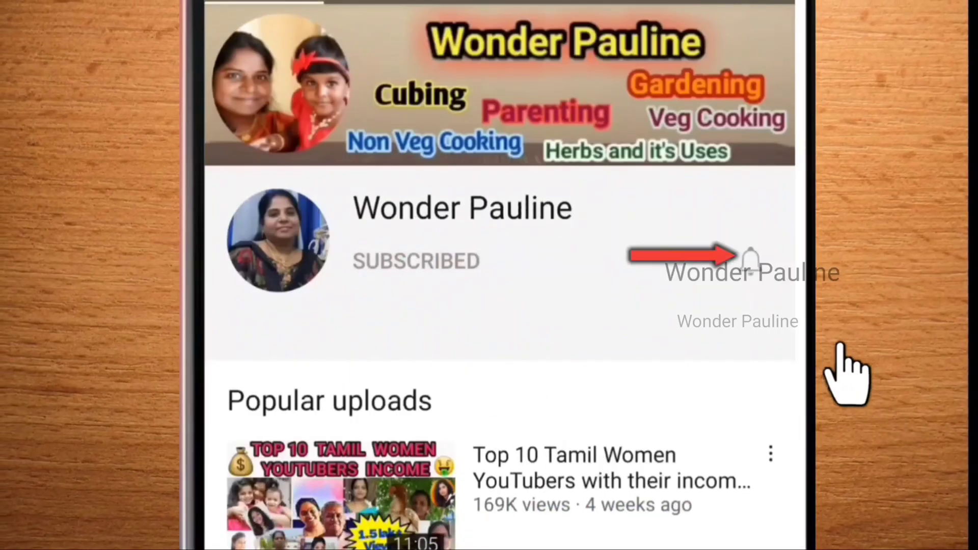
click(750, 261)
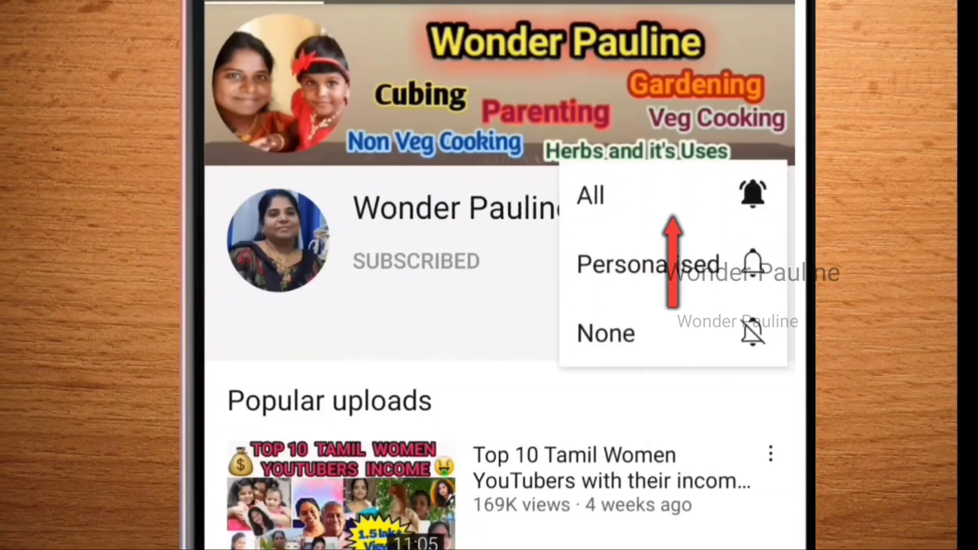
click(774, 209)
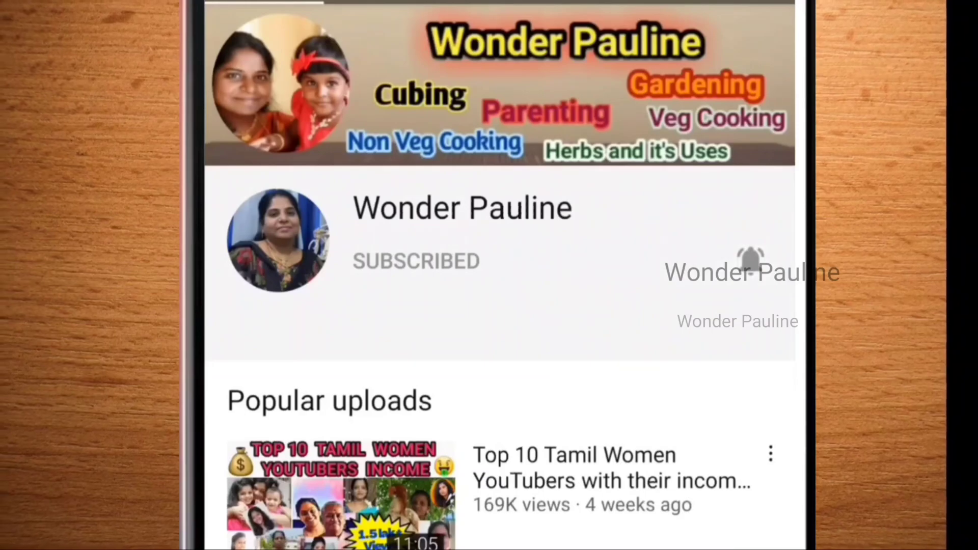